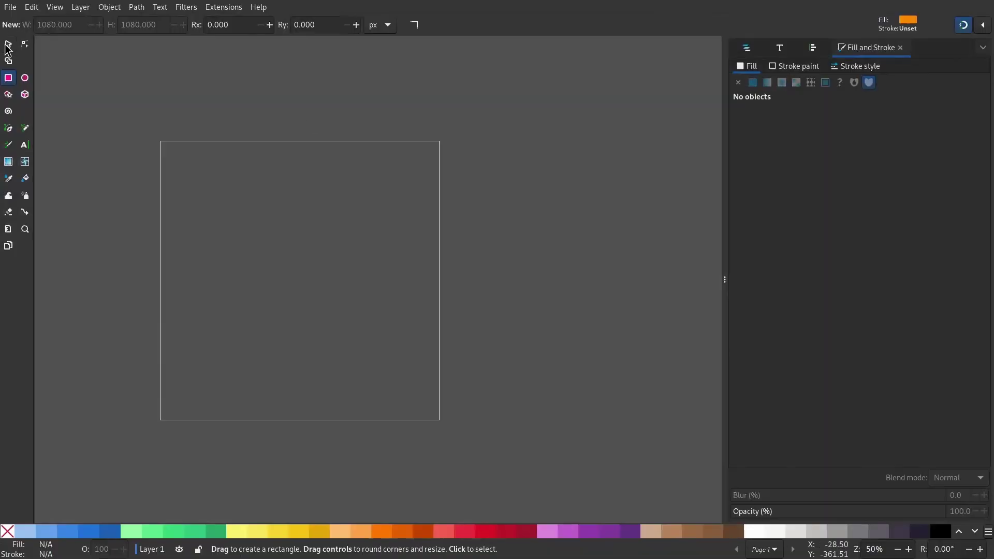
Step: Check the page size in the document's page settings
left_click(10, 7)
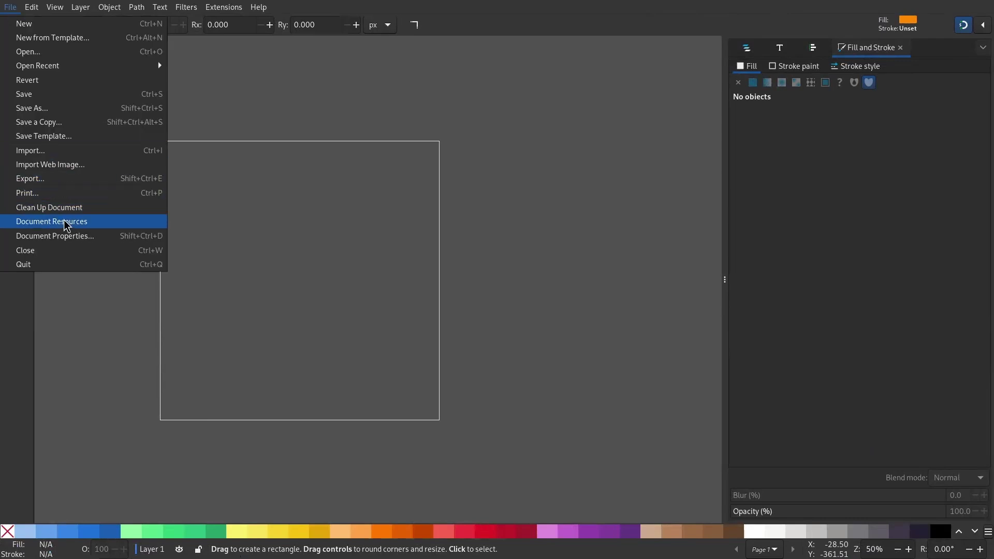
left_click(67, 237)
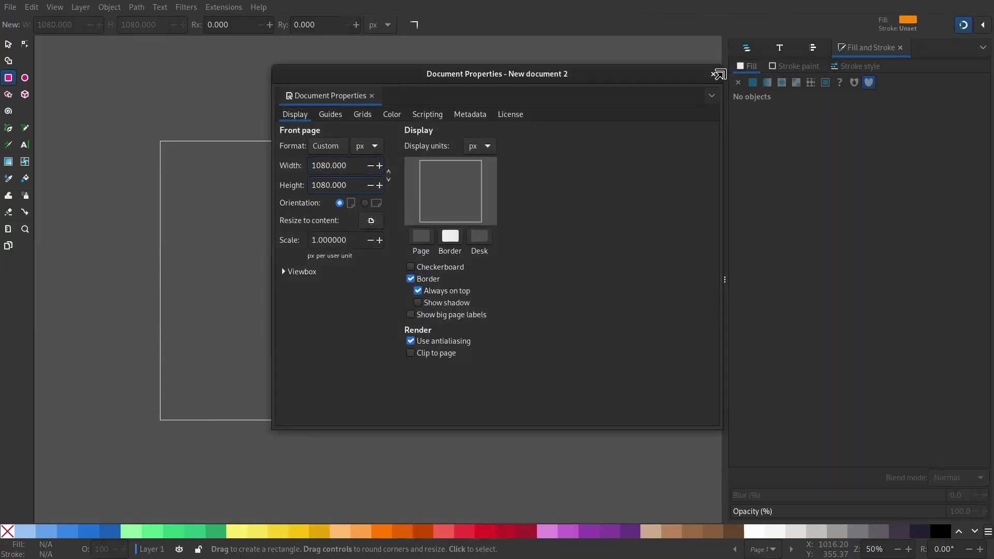
left_click(713, 75)
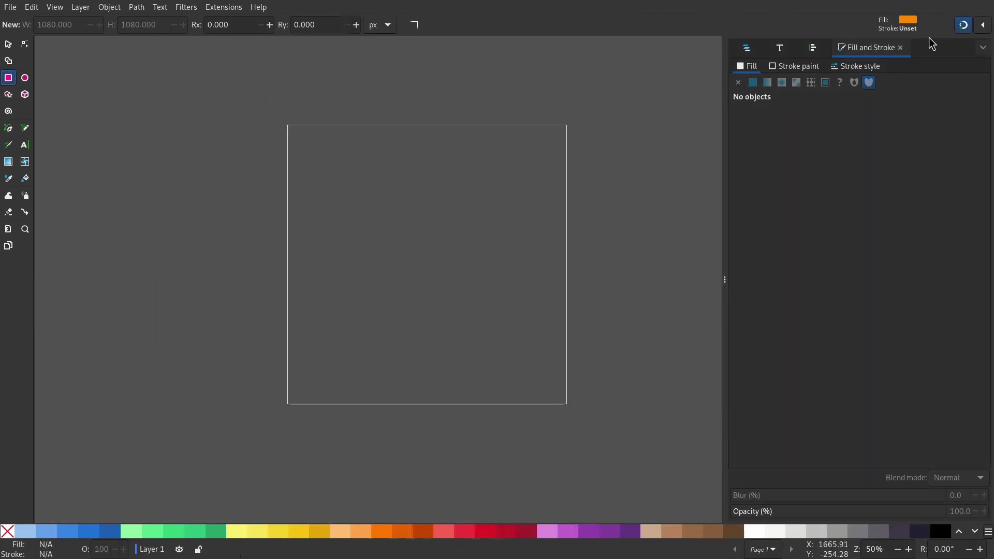
Step: Draw a rectangle covering the whole 1080×1080 page and shift its fill to a redder orange (ff7b00ff)
left_click_drag(288, 125, 573, 400)
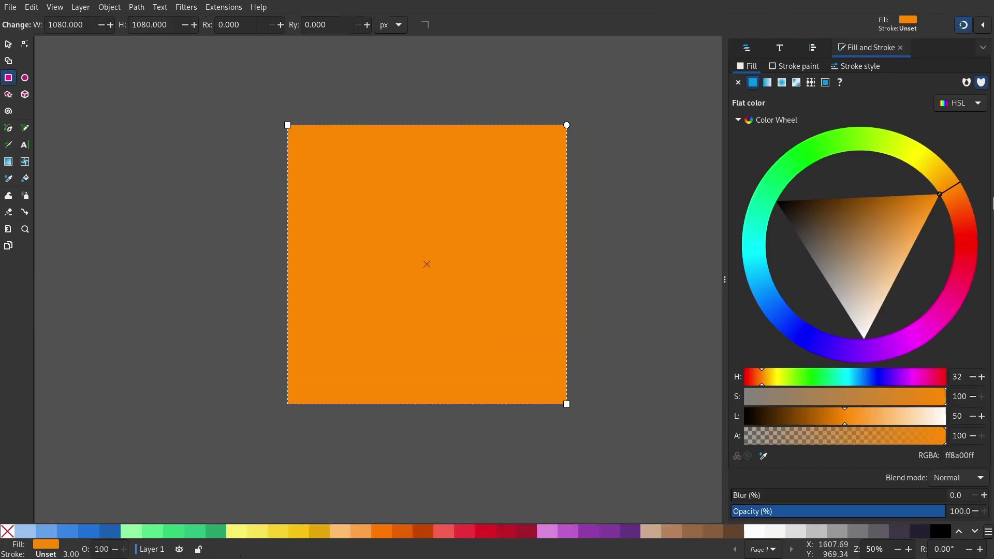
mouse_move(939, 201)
left_mouse_down()
mouse_move(958, 207)
mouse_move(955, 194)
left_mouse_up()
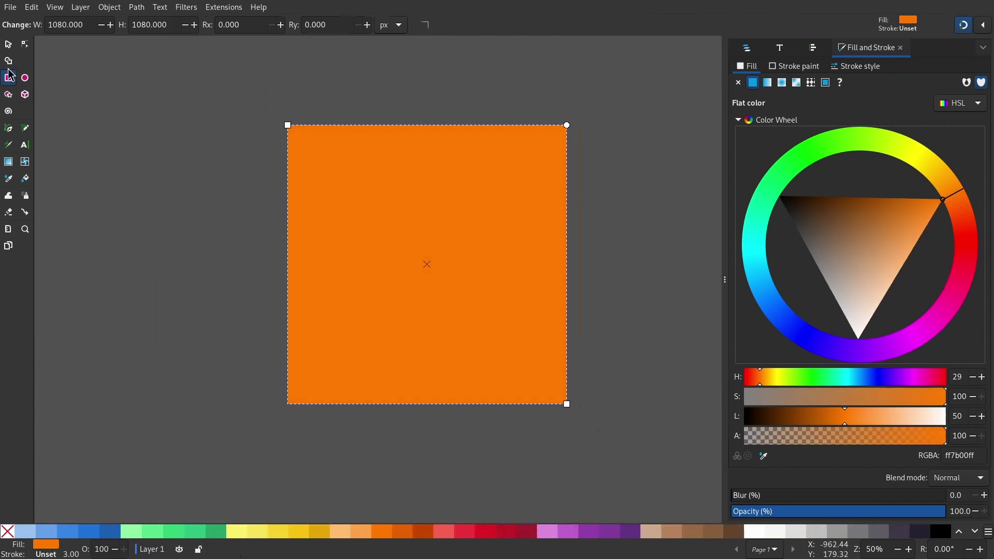
left_click(14, 48)
Step: Add a 3-row, 2-column mesh gradient to the square and set every node to orange ff8900ff
left_click(26, 162)
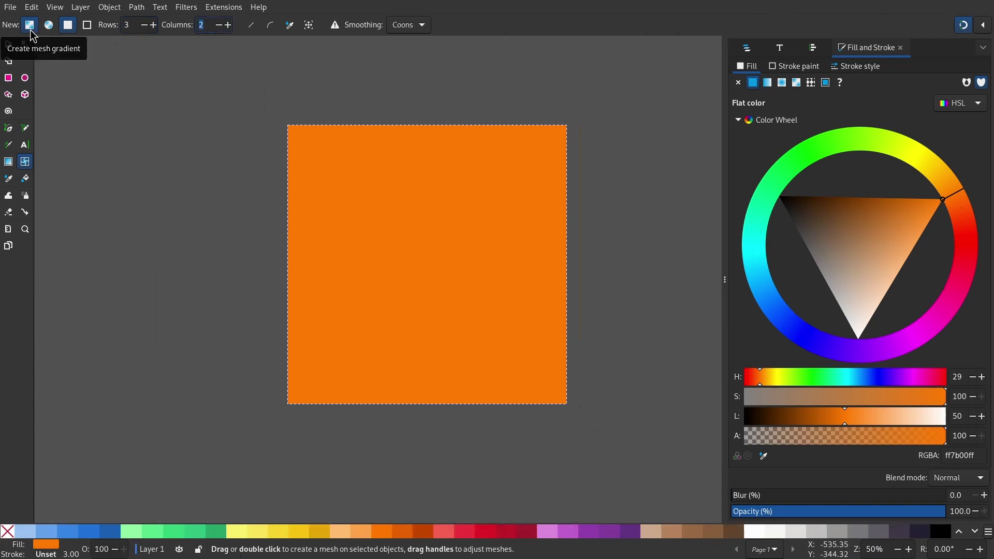
double_click(428, 265)
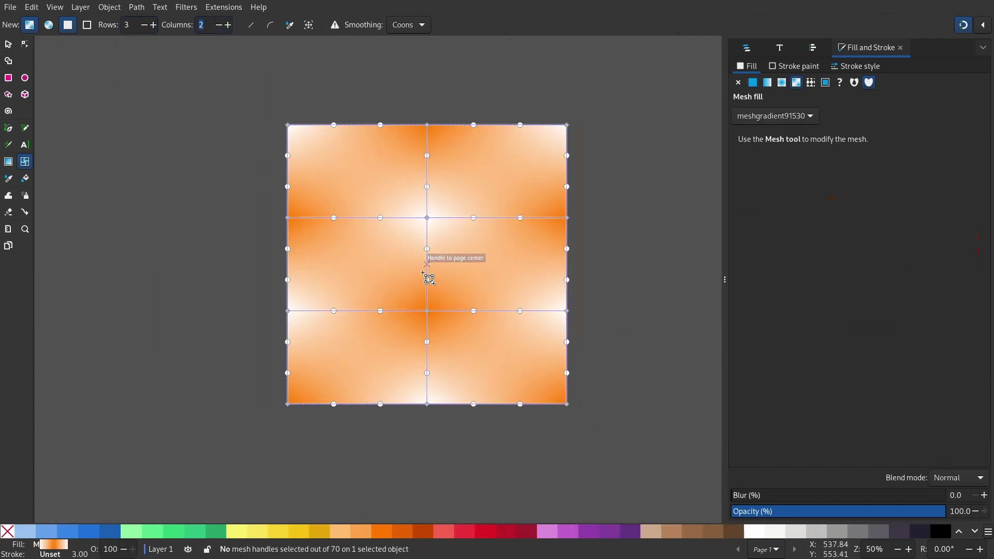
left_click_drag(253, 83, 651, 477)
mouse_move(892, 233)
left_mouse_down()
mouse_move(903, 240)
mouse_move(925, 195)
mouse_move(958, 185)
left_mouse_up()
key("Escape")
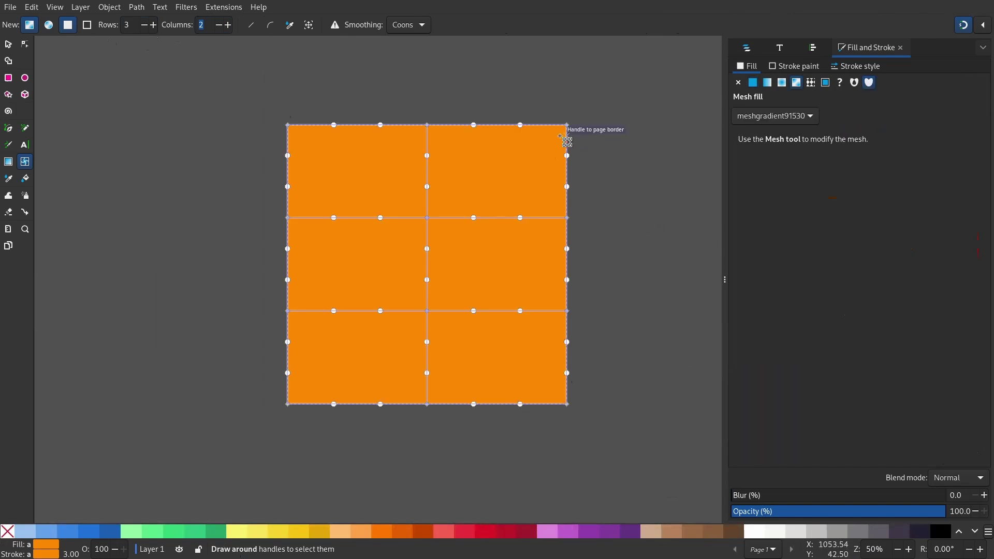
Step: Make the central mesh node white and shift the top-edge node right to curve the vertical line
left_click(427, 218)
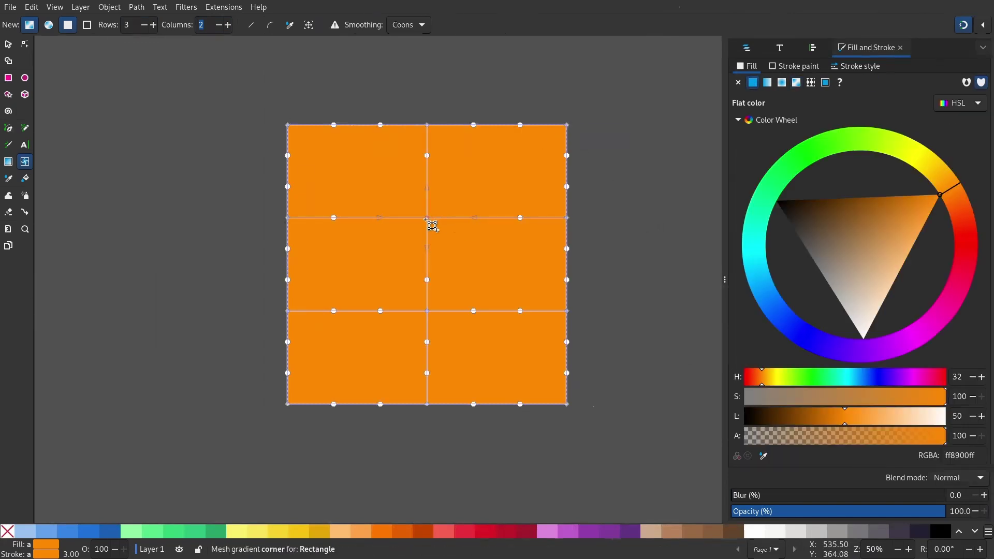
left_click_drag(875, 283, 874, 394)
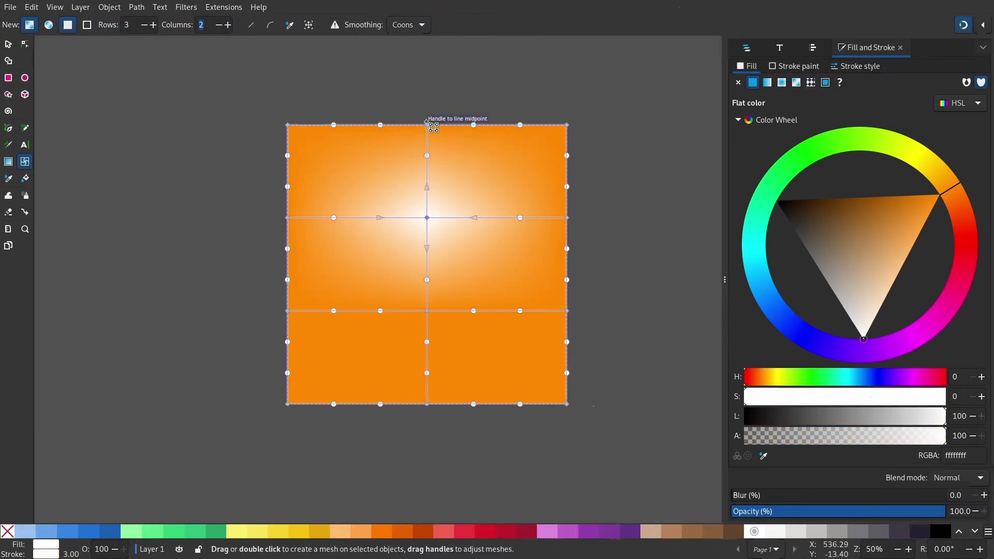
left_click_drag(427, 123, 477, 124)
mouse_move(434, 225)
left_mouse_down()
mouse_move(431, 270)
mouse_move(431, 237)
left_mouse_up()
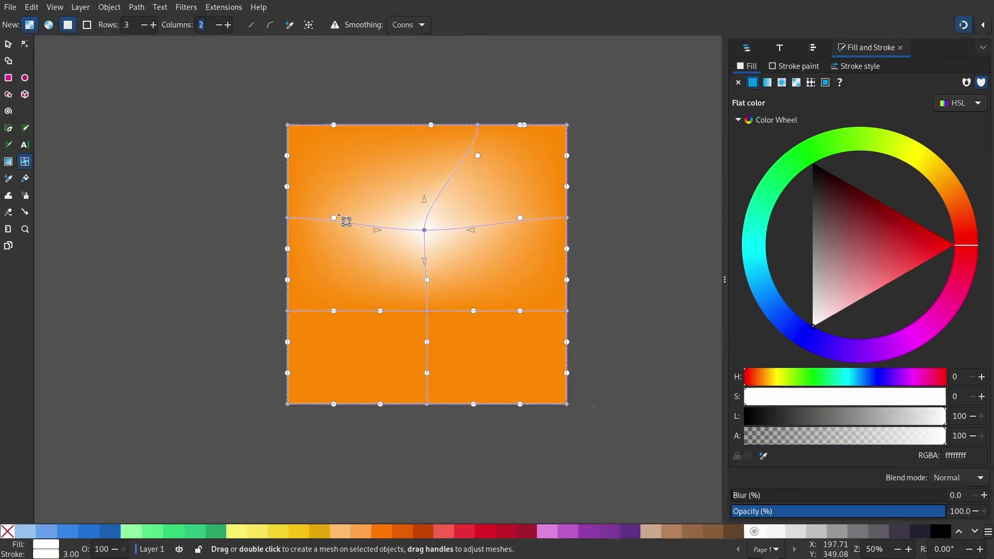
Step: Bend the left, right and upper mesh curves around the white centre into a swooping glow
left_click_drag(338, 217, 331, 283)
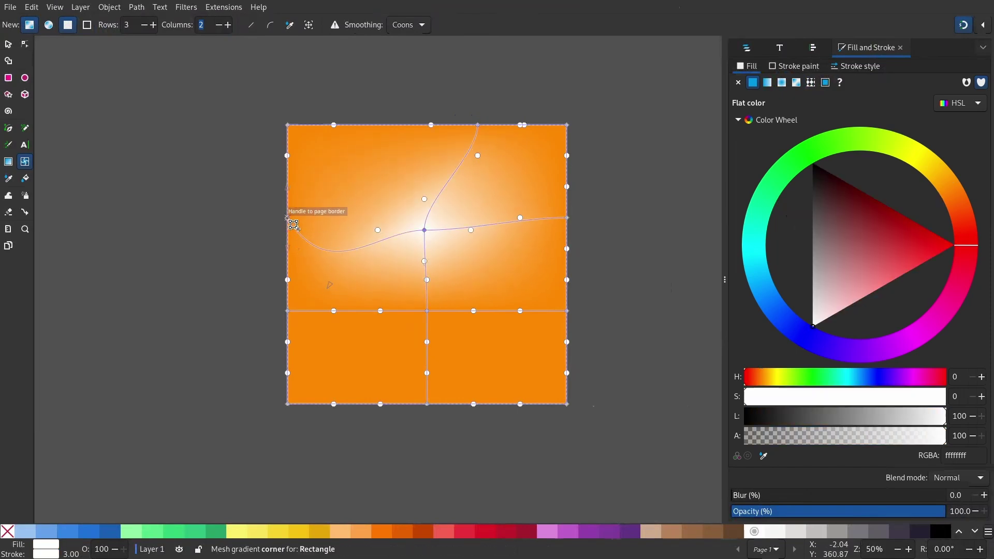
left_click_drag(288, 218, 287, 264)
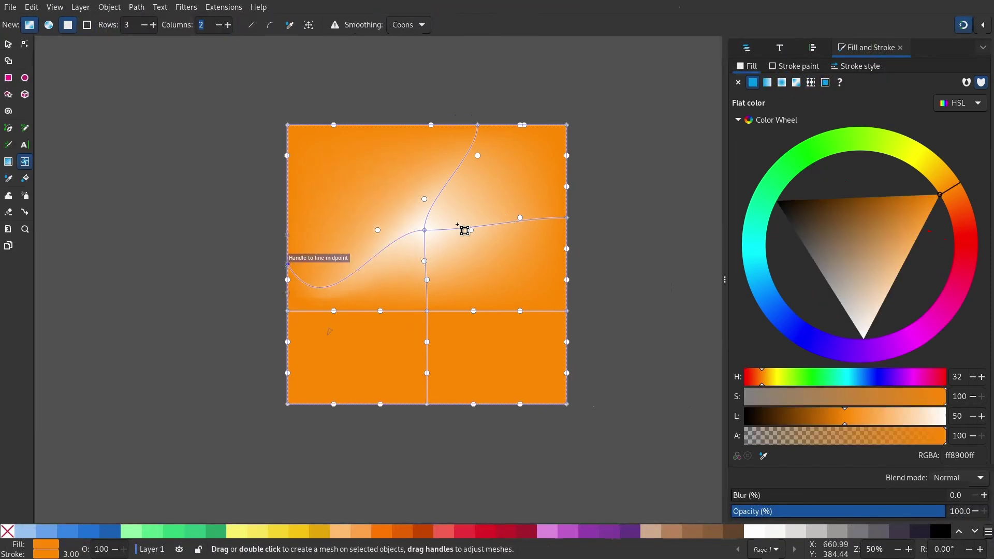
left_click_drag(425, 229, 425, 240)
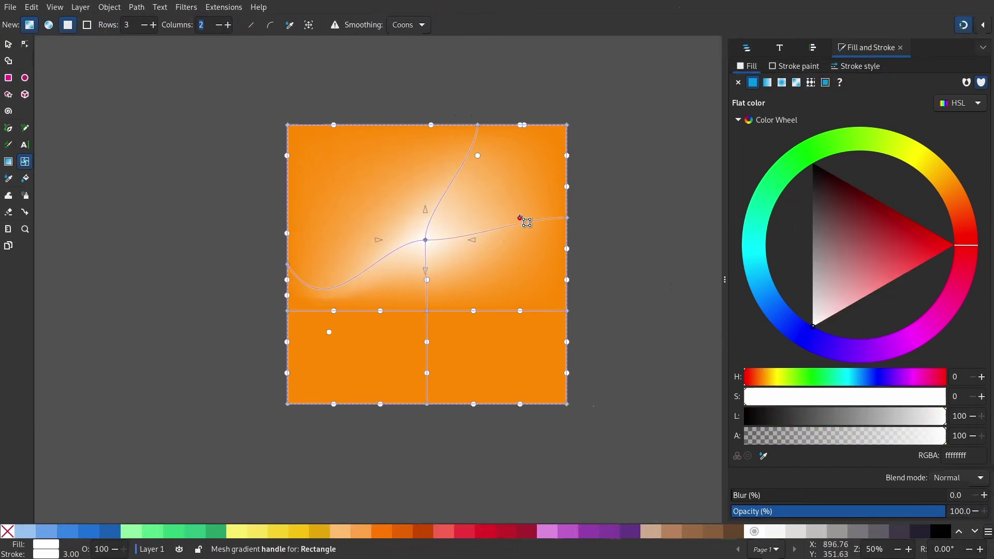
left_click_drag(520, 218, 393, 169)
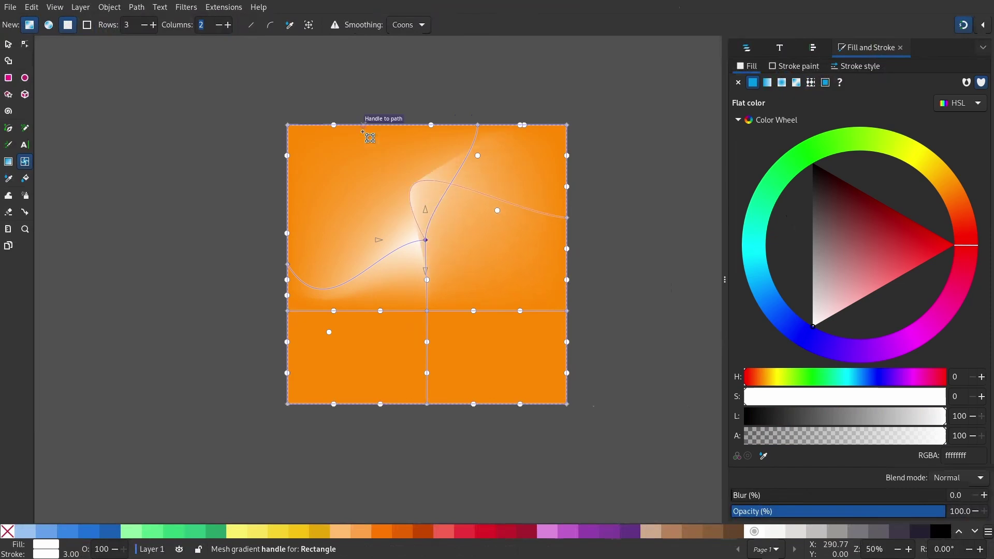
left_click_drag(362, 132, 371, 172)
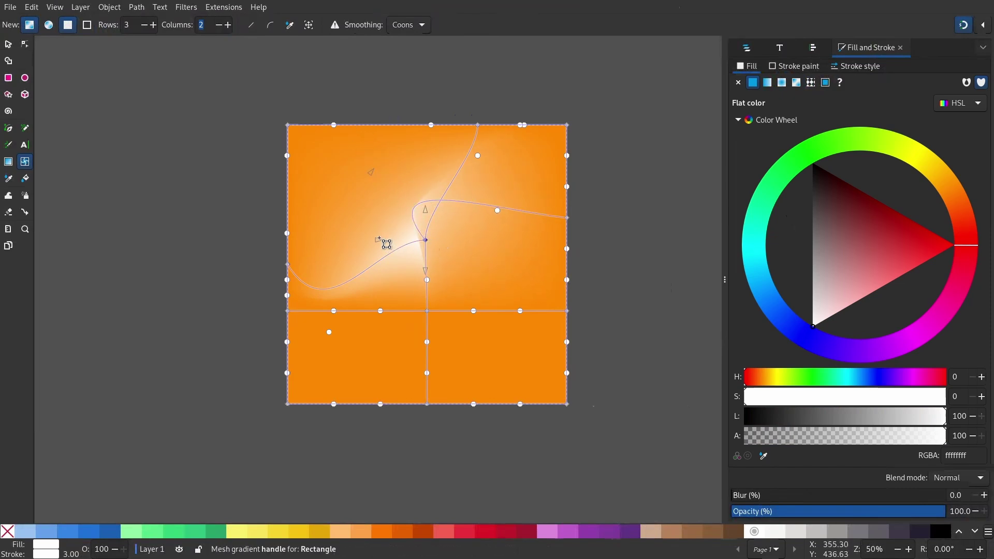
left_click_drag(378, 239, 401, 270)
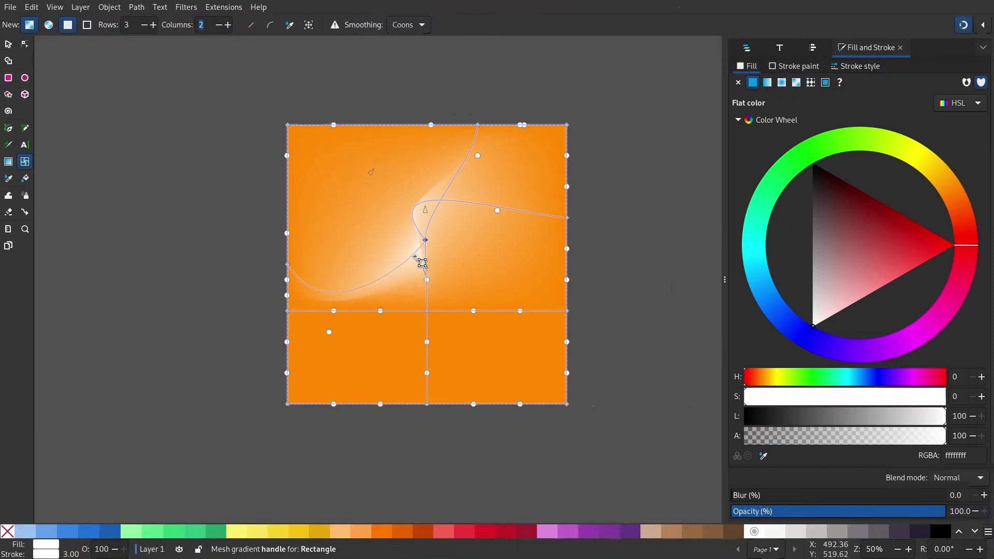
left_click_drag(478, 155, 513, 162)
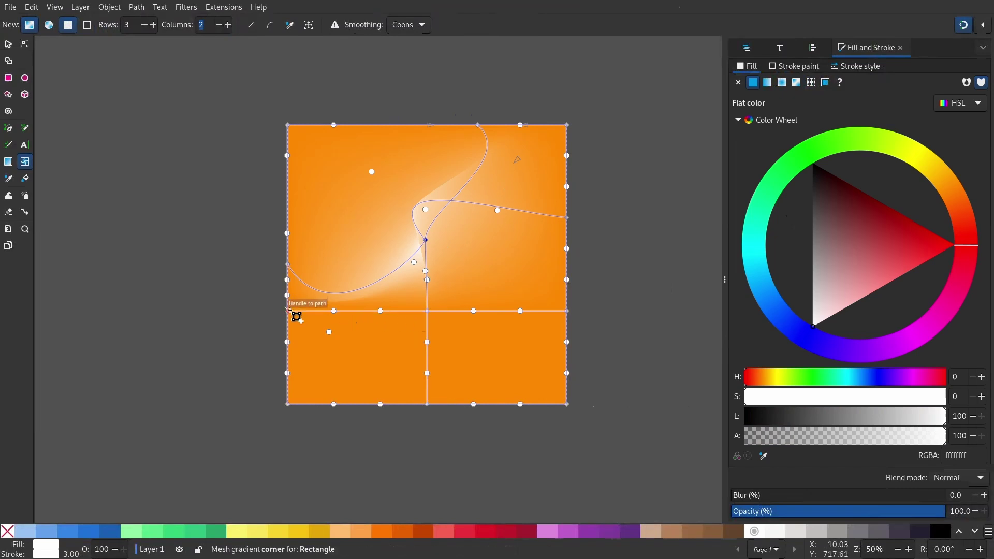
Step: Move the lower central node right, bend the lower-left curves down and raise the right-edge node
left_click(428, 312)
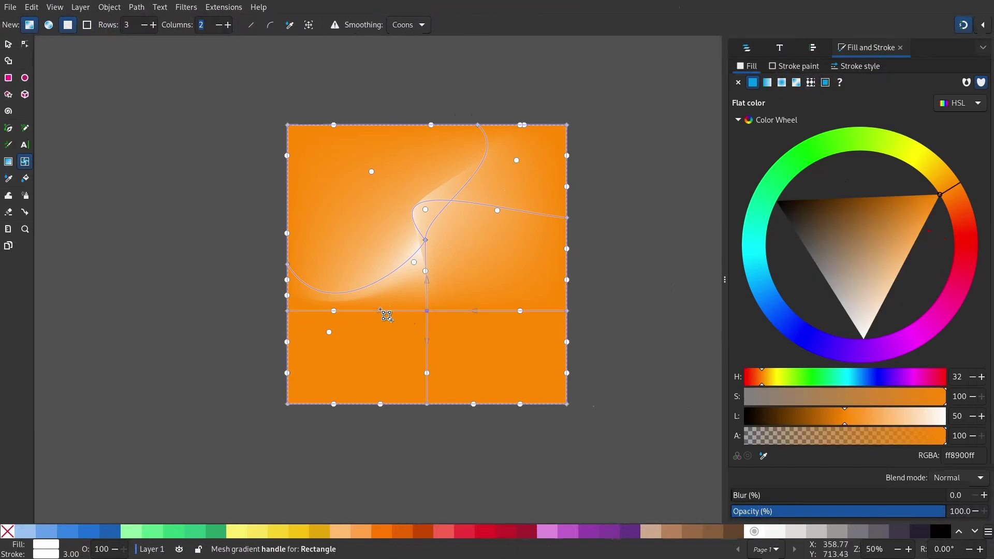
left_click_drag(381, 311, 378, 381)
left_click_drag(334, 311, 323, 373)
left_click_drag(436, 318, 515, 331)
left_click_drag(568, 310, 567, 263)
left_click_drag(508, 289, 520, 264)
key("ctrl+z")
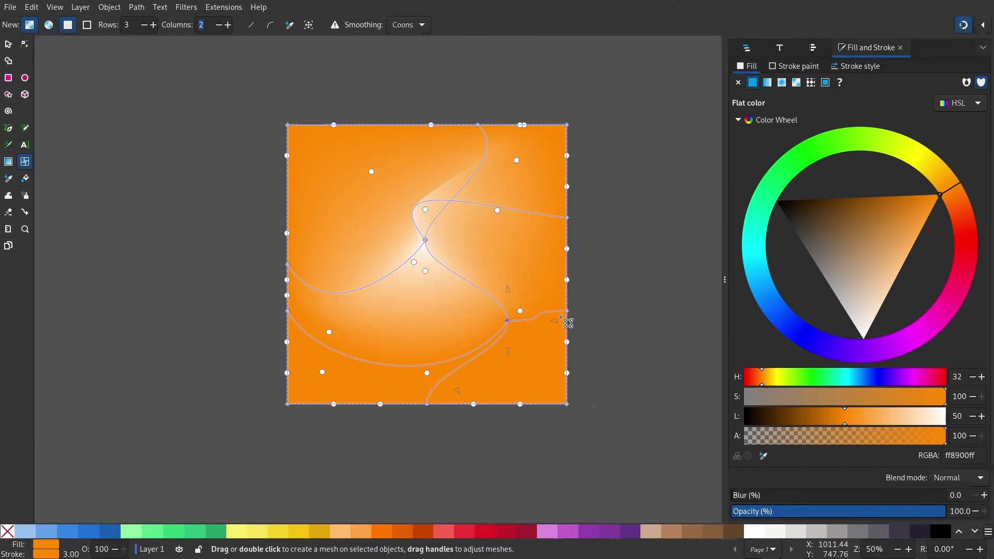
left_click_drag(567, 311, 568, 264)
Step: Reshape the curves near the right corner and the central white glow into an S-shaped swirl
left_click(510, 324)
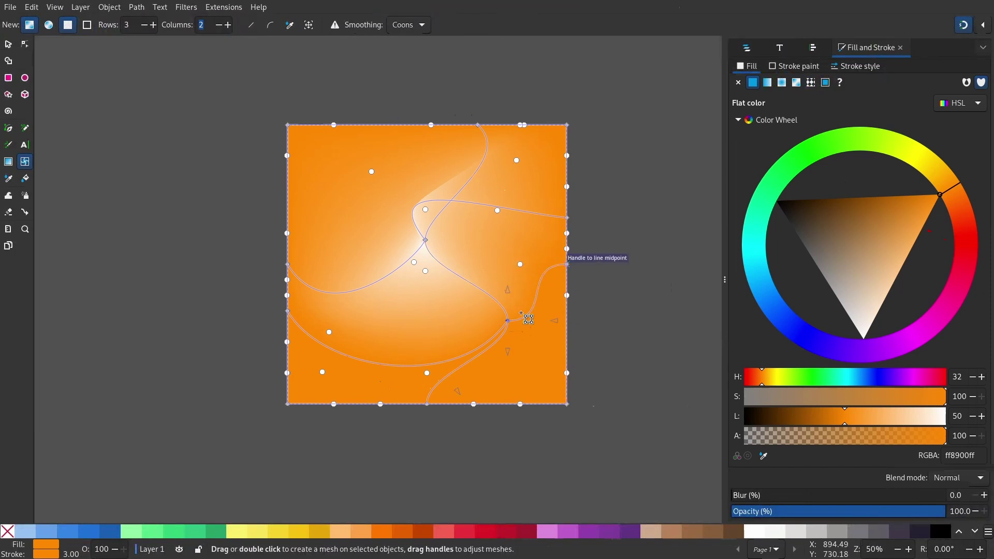
left_click_drag(479, 262, 516, 269)
left_click_drag(556, 322, 539, 289)
mouse_move(426, 240)
left_mouse_down()
mouse_move(415, 248)
mouse_move(424, 230)
left_mouse_up()
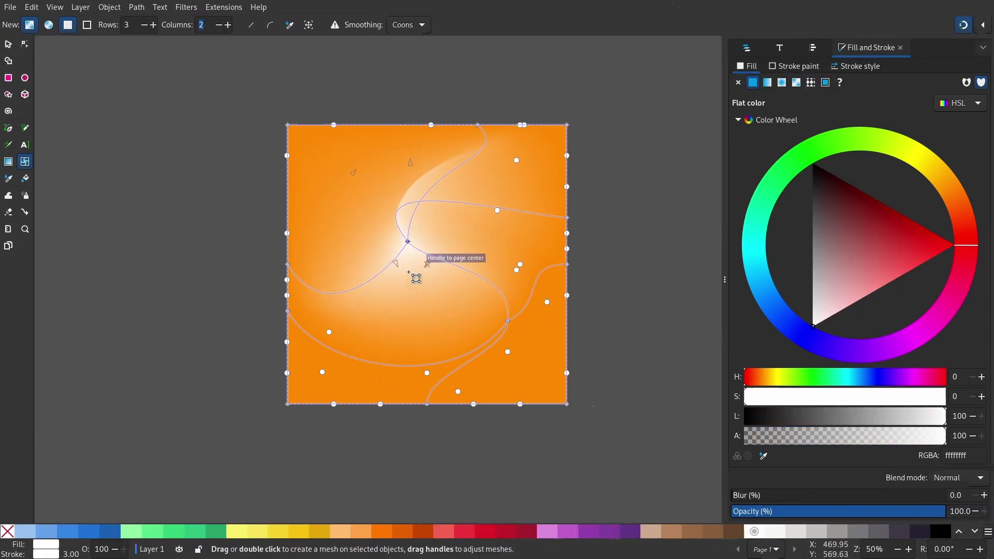
left_click_drag(404, 268, 436, 309)
mouse_move(411, 161)
left_mouse_down()
mouse_move(359, 169)
mouse_move(404, 156)
left_mouse_up()
Step: Shift the right-edge mesh corners toward red, with the top-right corner the deepest red
left_click(567, 124)
left_click_drag(946, 206, 949, 230)
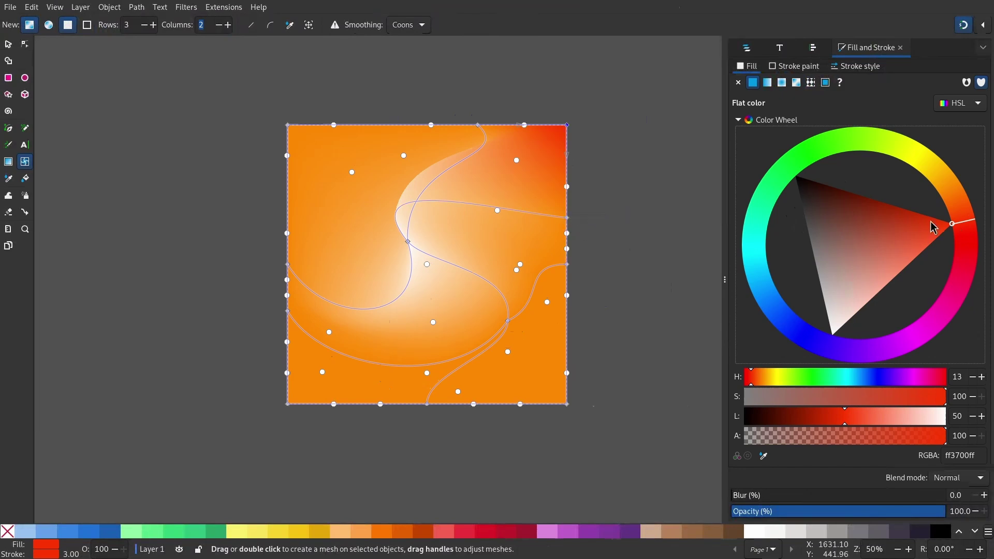
mouse_move(965, 227)
left_mouse_down()
mouse_move(962, 217)
mouse_move(968, 223)
left_mouse_up()
left_click(566, 218)
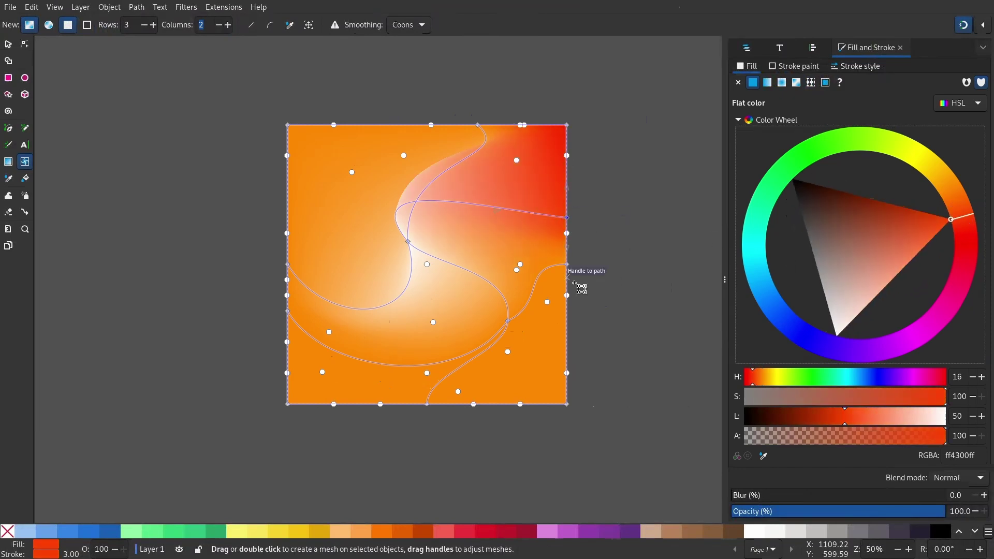
left_click(568, 265)
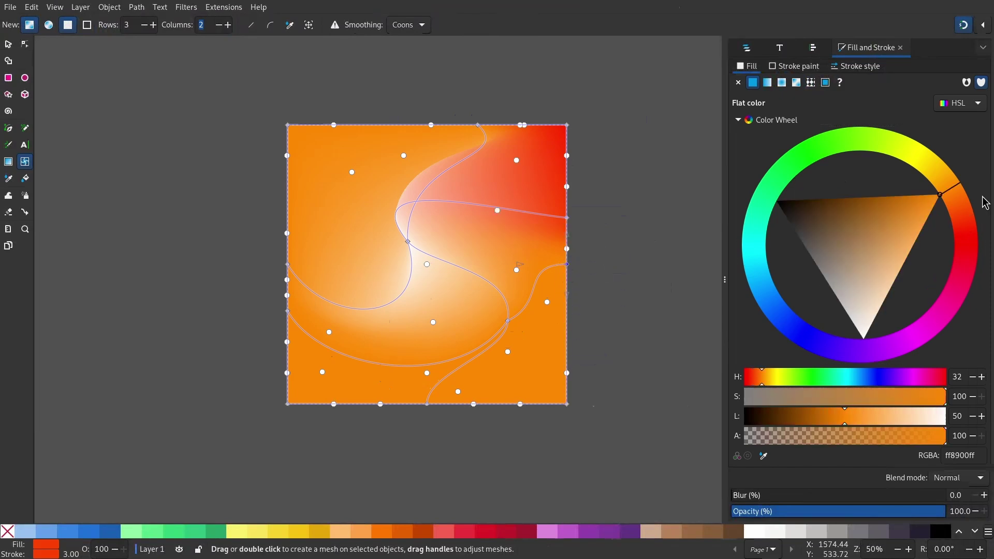
left_click_drag(960, 201, 964, 209)
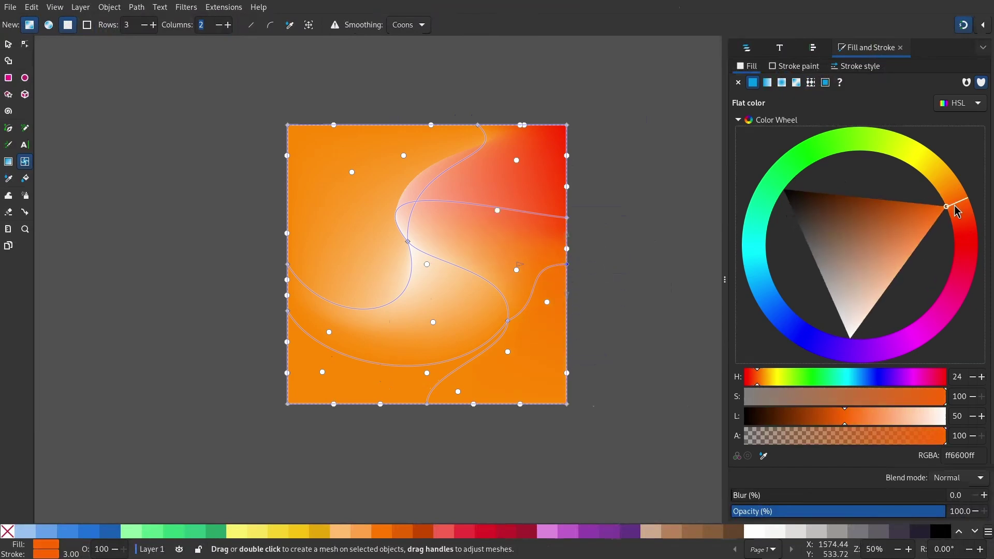
left_click(568, 406)
mouse_move(952, 202)
left_mouse_down()
mouse_move(967, 217)
mouse_move(957, 176)
mouse_move(931, 155)
mouse_move(973, 180)
left_mouse_up()
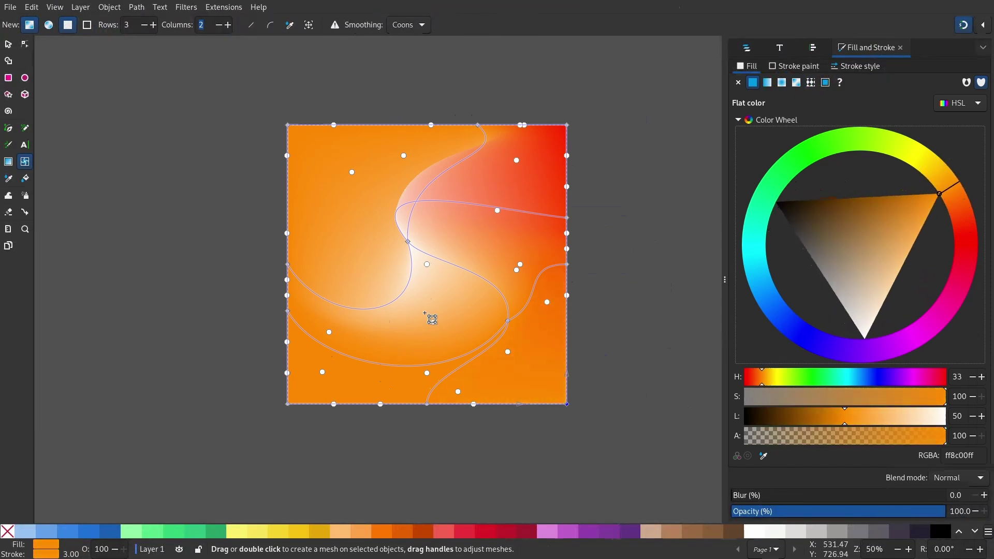
Step: Make the top-left mesh corner a redder orange and nudge a nearby corner to reshape curves
left_click(287, 125)
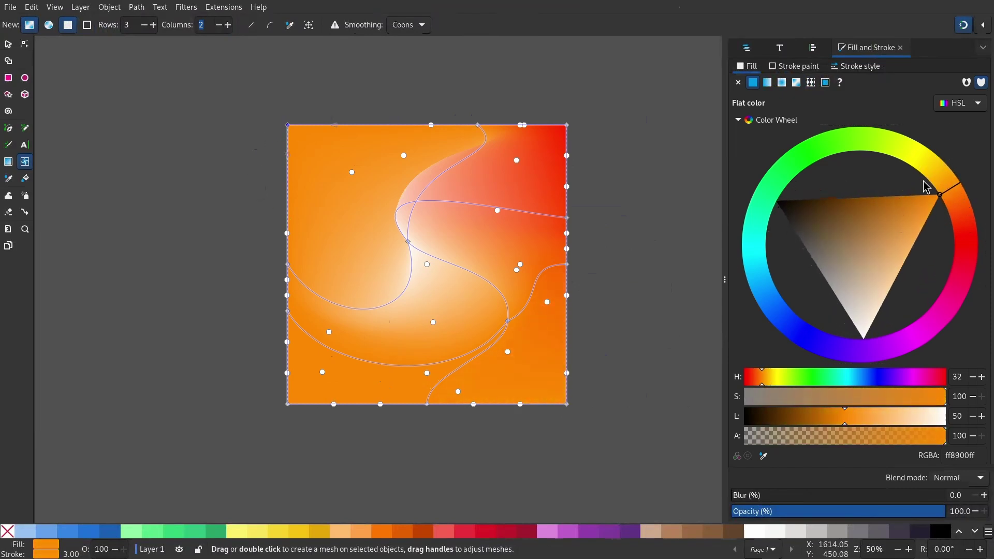
mouse_move(929, 189)
left_mouse_down()
mouse_move(864, 295)
mouse_move(865, 375)
mouse_move(923, 285)
mouse_move(972, 252)
left_mouse_up()
left_click_drag(945, 200, 965, 209)
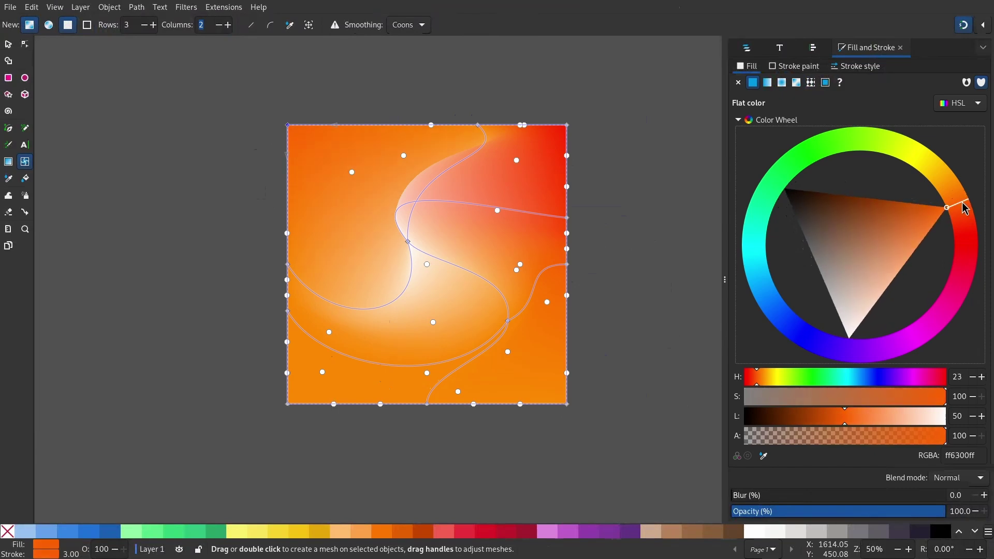
mouse_move(408, 242)
left_mouse_down()
mouse_move(392, 232)
mouse_move(413, 248)
left_mouse_up()
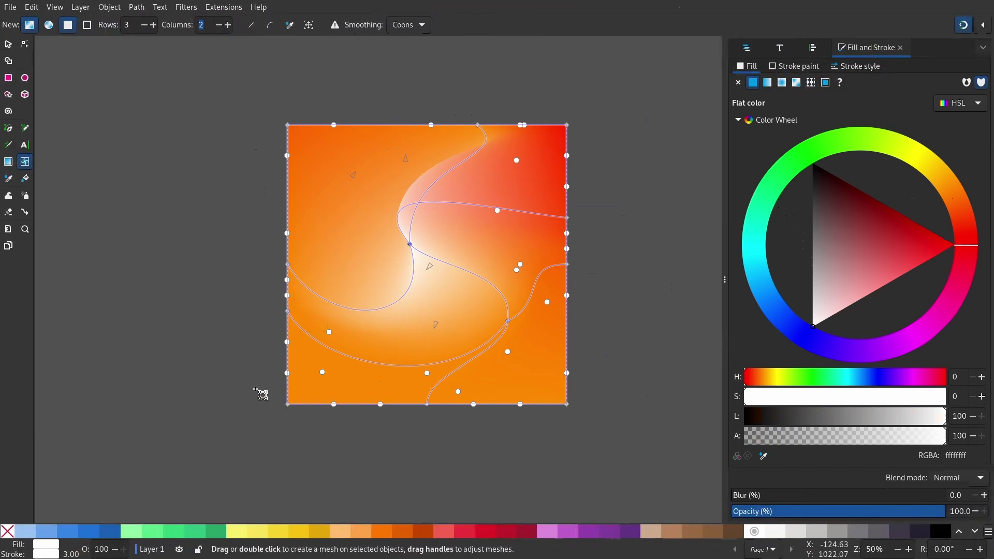
Step: Reselect the wallpaper rectangle in mesh editing and adjust a node on the left edge
key("s")
left_click(196, 386)
left_click(426, 325)
key("r")
mouse_move(288, 317)
left_mouse_down()
mouse_move(285, 350)
mouse_move(283, 306)
mouse_move(286, 317)
left_mouse_up()
Step: Lighten the lower mesh corners to a pale orange (ffa133ff)
left_click(929, 214)
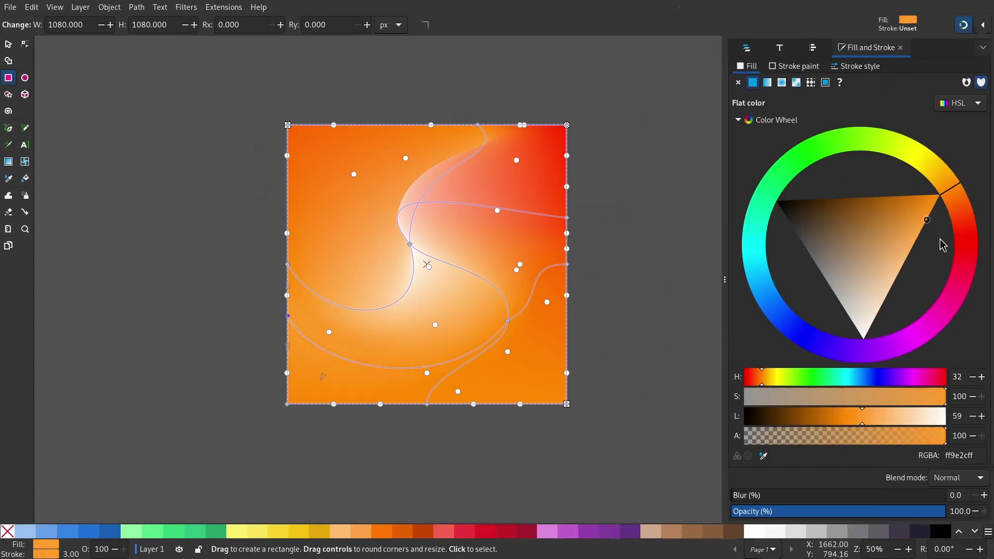
left_click(507, 320)
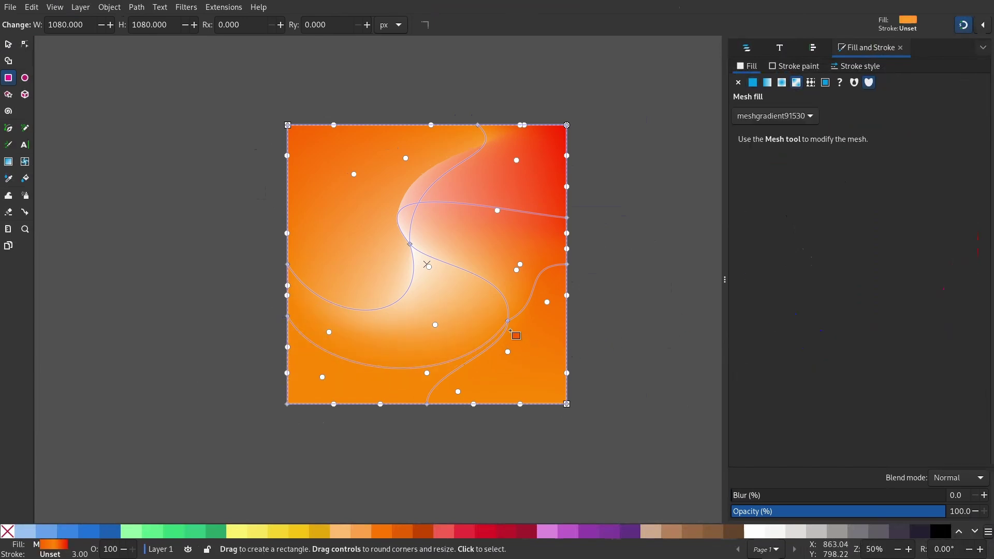
left_click(289, 316)
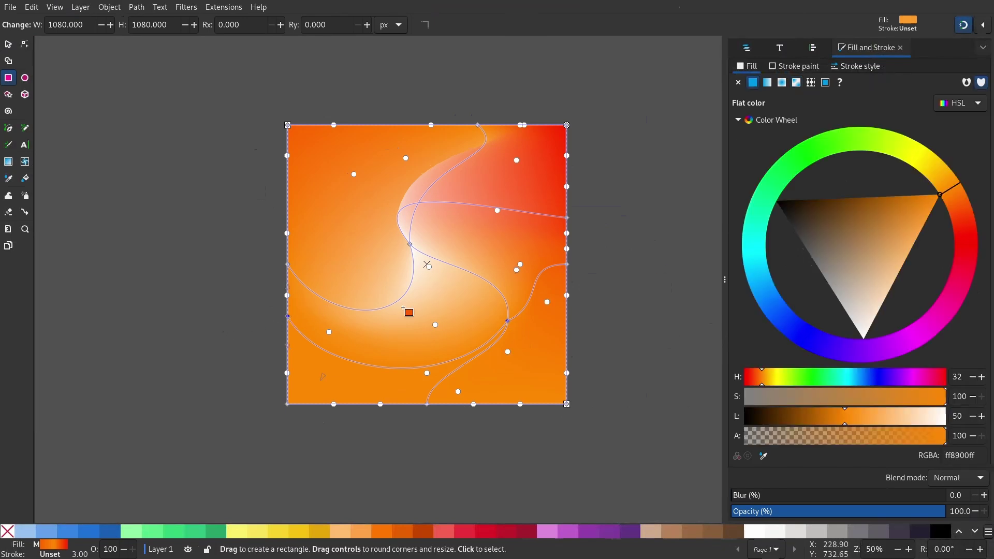
left_click(926, 219)
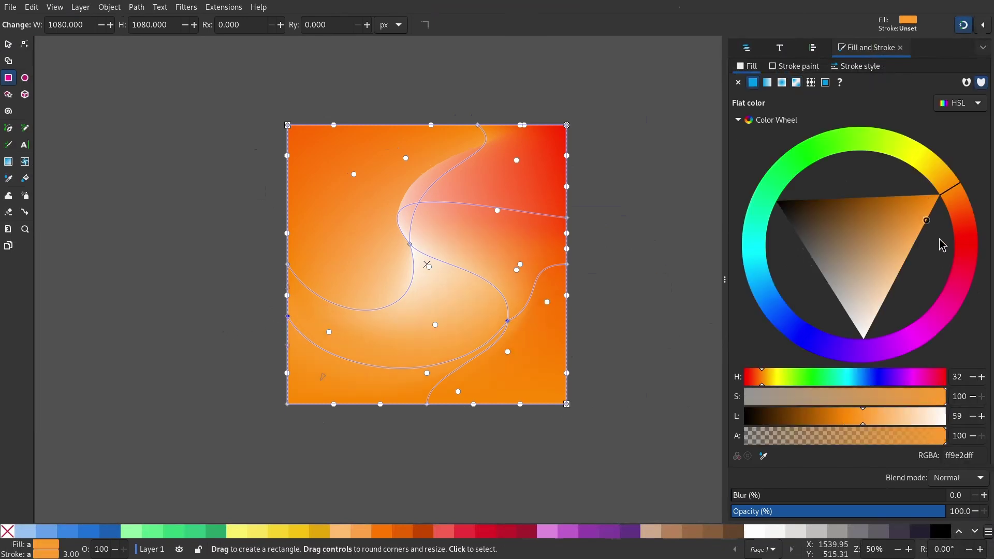
mouse_move(942, 246)
left_mouse_down()
mouse_move(940, 263)
mouse_move(948, 249)
left_mouse_up()
Step: Drag the lower-right mesh node's handle beyond the page to sweep a pale orange curve
left_click(608, 372)
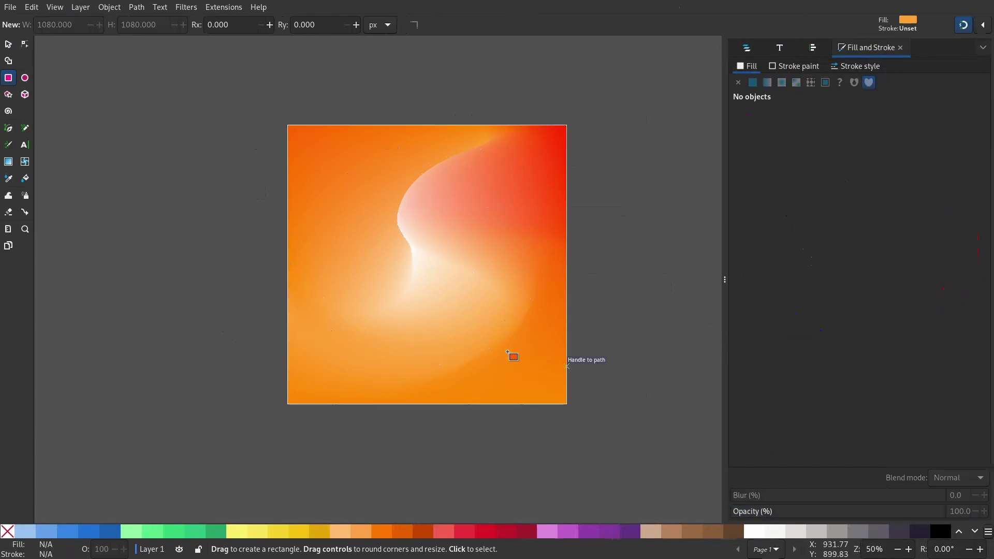
scroll(506, 350, "up", 1)
left_click(500, 352)
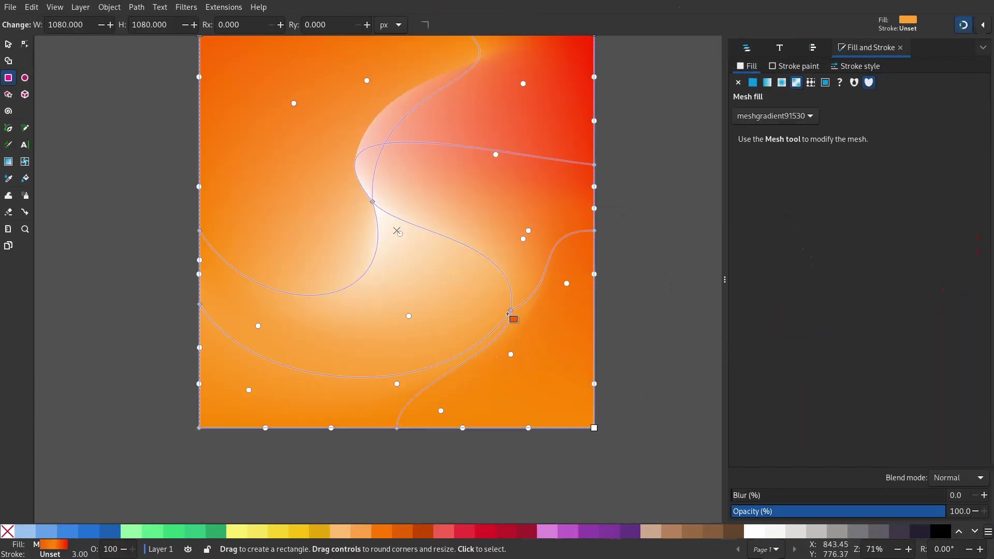
left_click(511, 311)
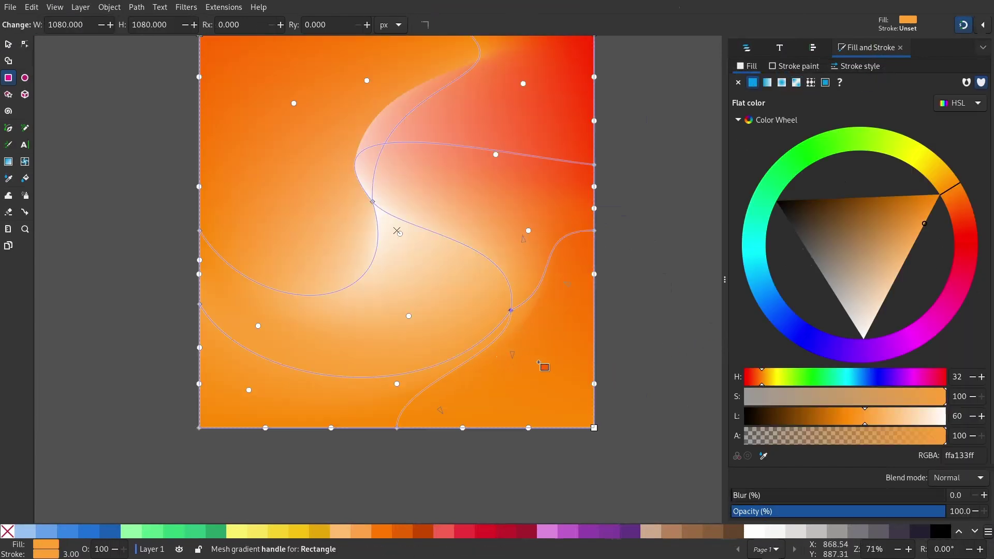
left_click_drag(541, 365, 646, 456)
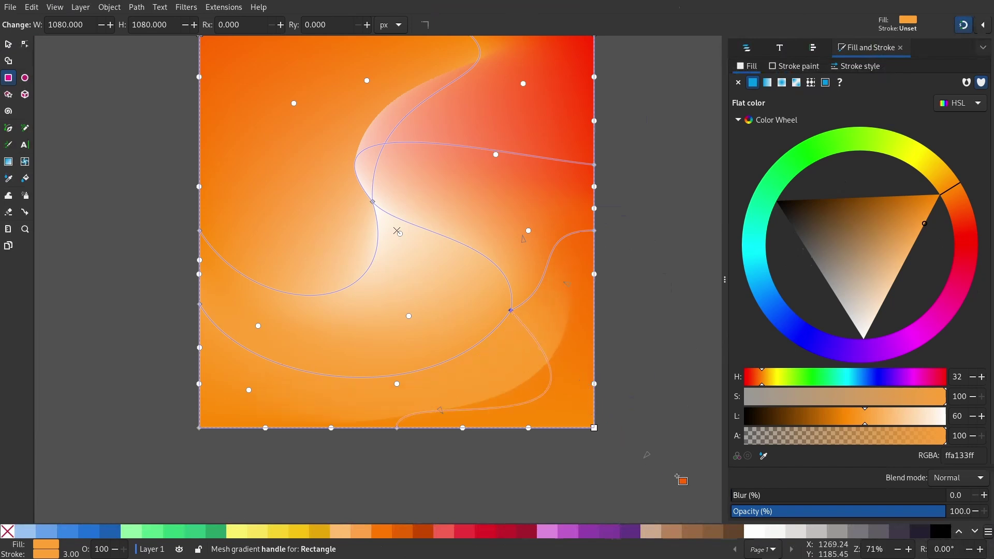
Step: Leave mesh editing and recentre the whole wallpaper in the view
key("s")
key("Escape")
scroll(568, 352, "down", 3)
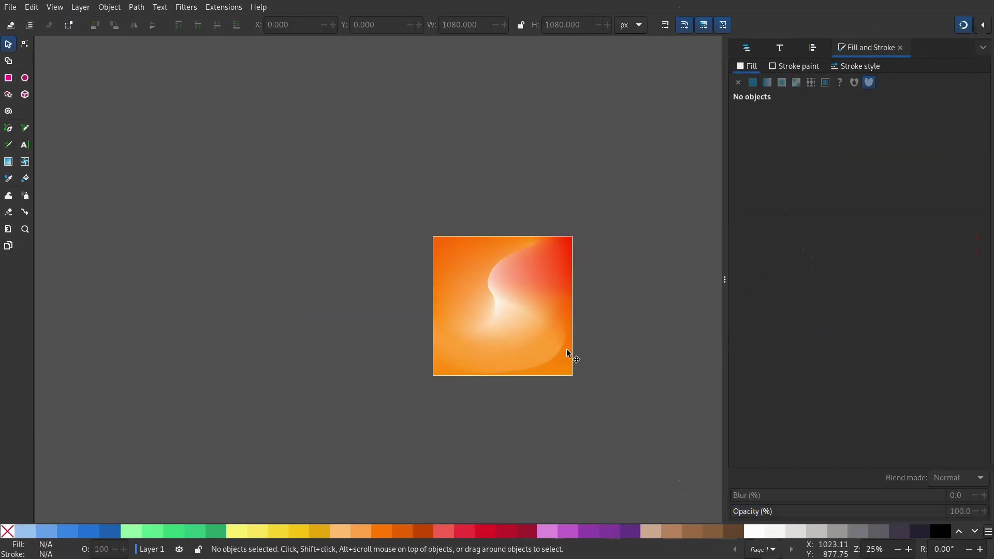
scroll(568, 357, "down", 1)
scroll(566, 384, "up", 4)
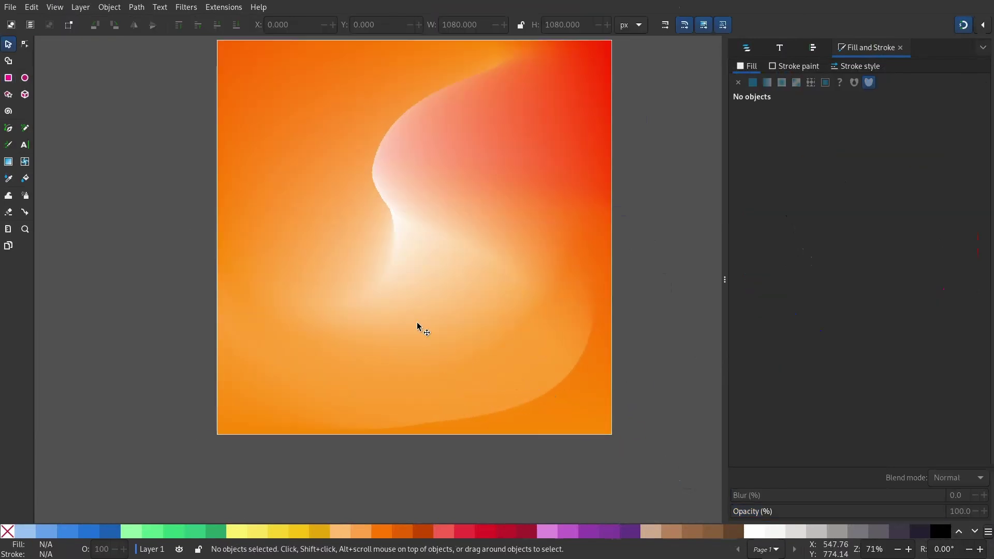
left_click_drag(405, 352, 368, 357)
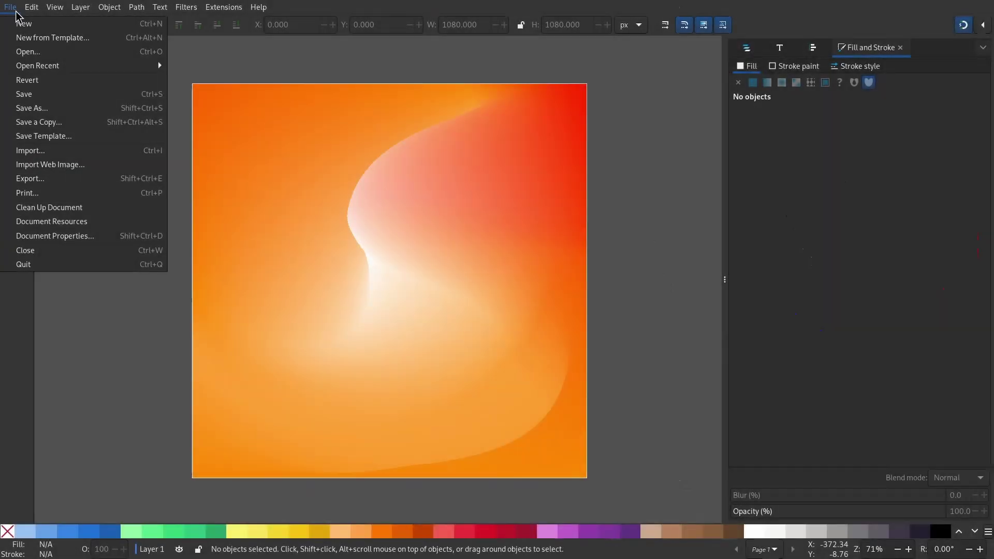
Step: Open the Export panel via File > Export to save the page as a 1080×1080 PNG
left_click(30, 178)
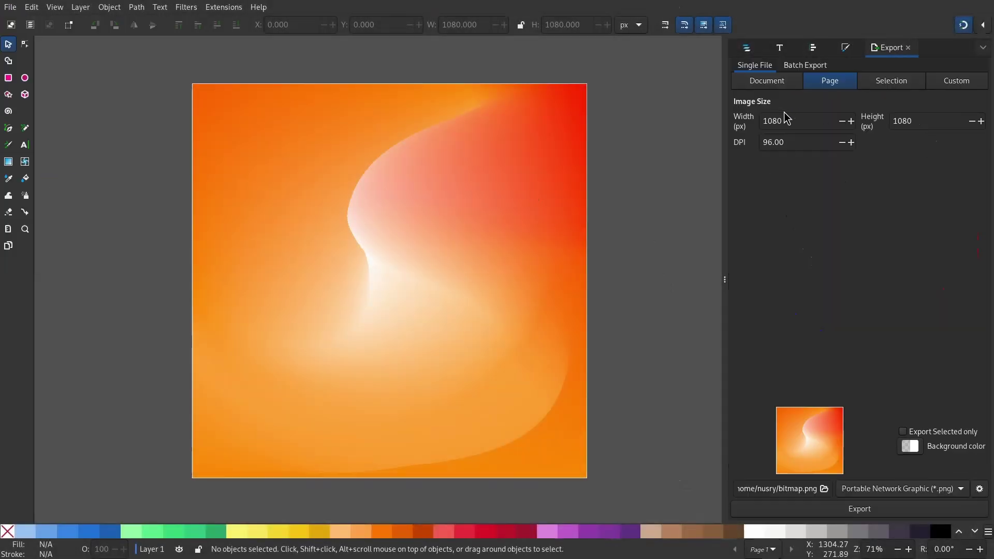